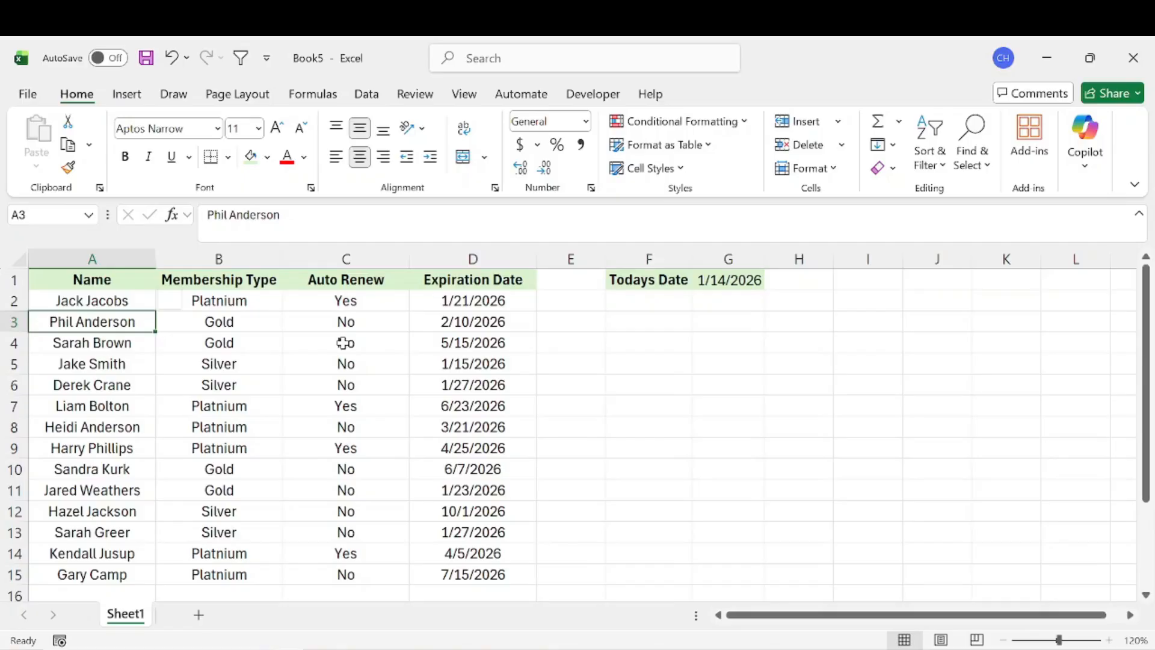
Step: Examine the membership table's four columns, especially the expiration dates, and the Todays Date entry beside the table
click(124, 250)
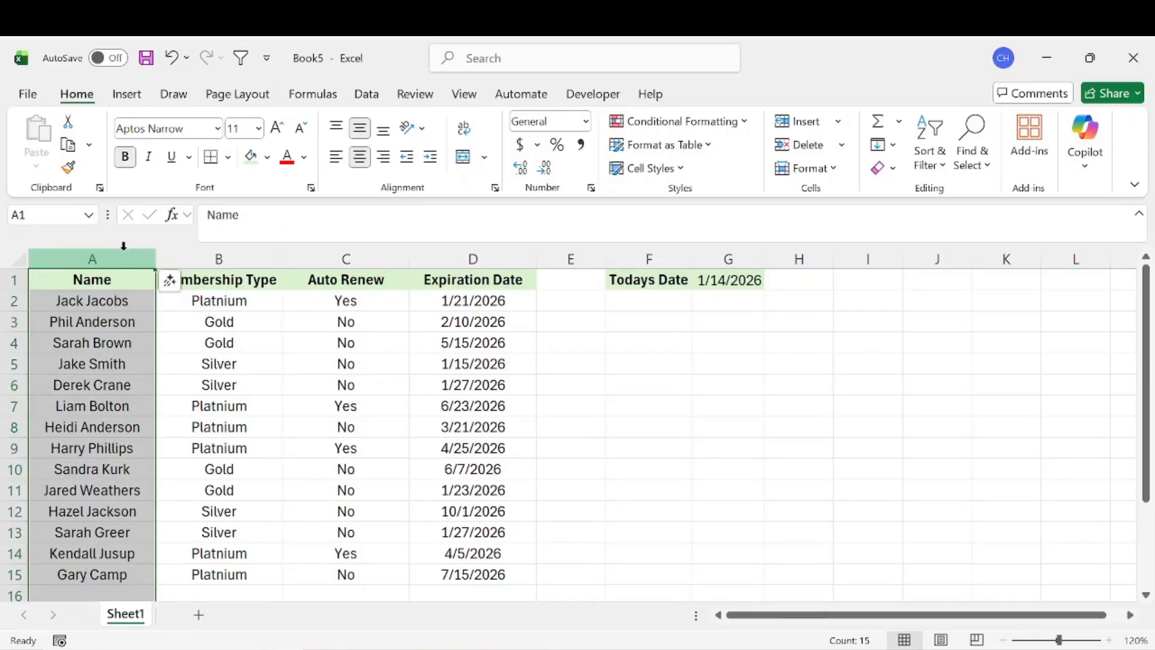
click(244, 251)
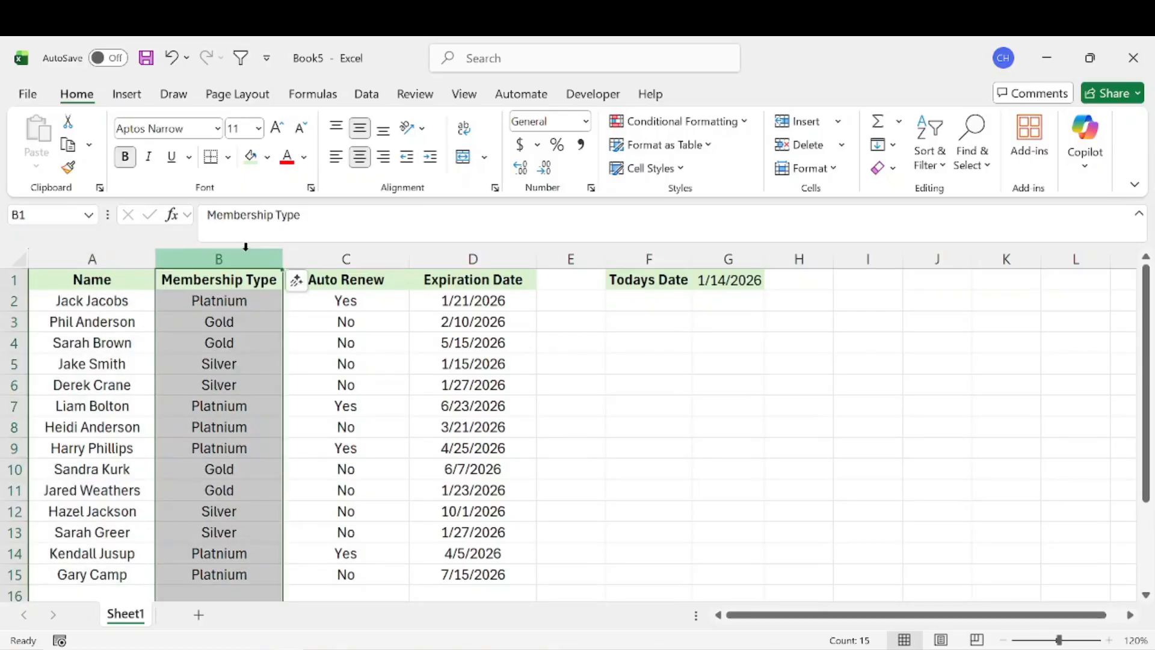
click(355, 253)
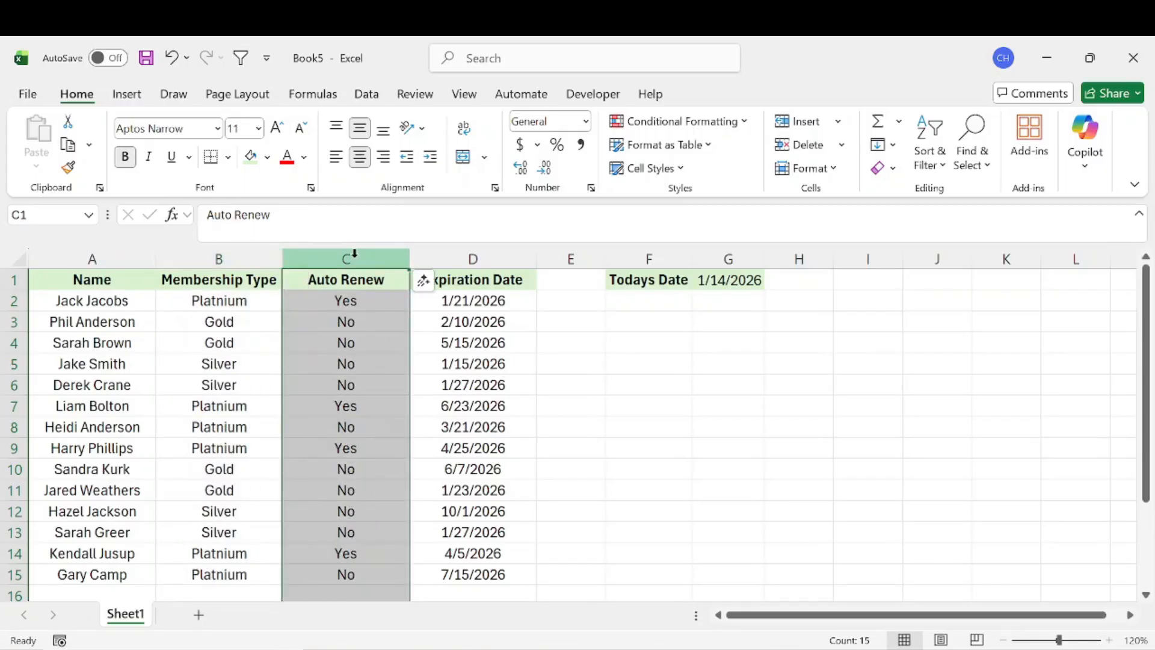
click(473, 253)
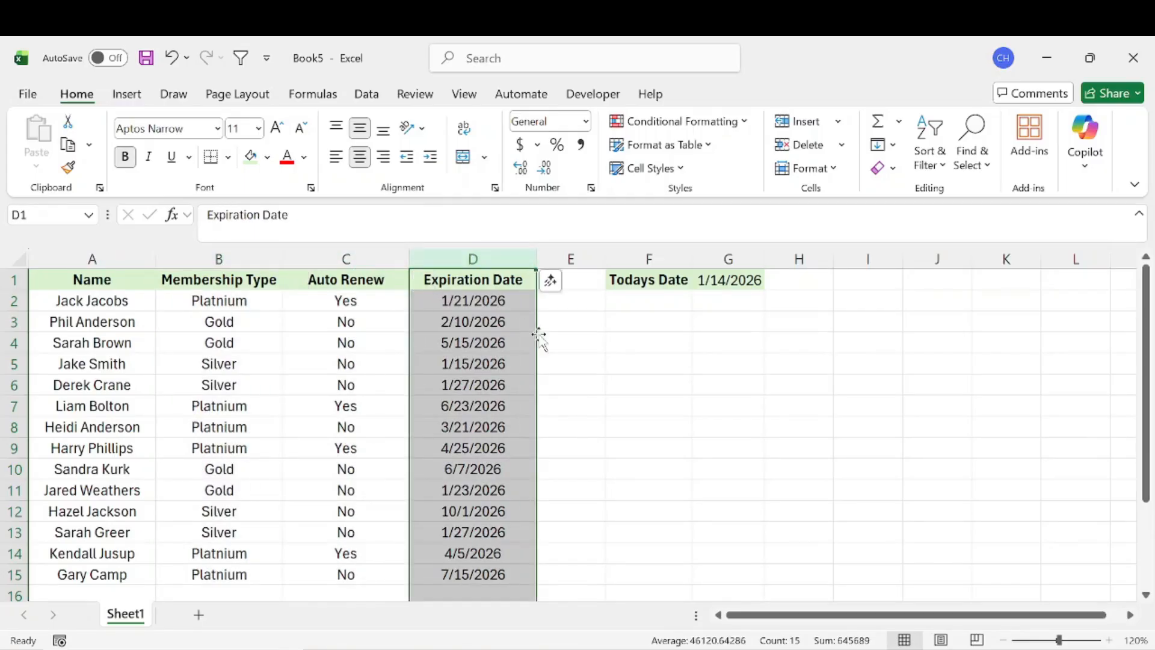
drag(490, 300, 492, 581)
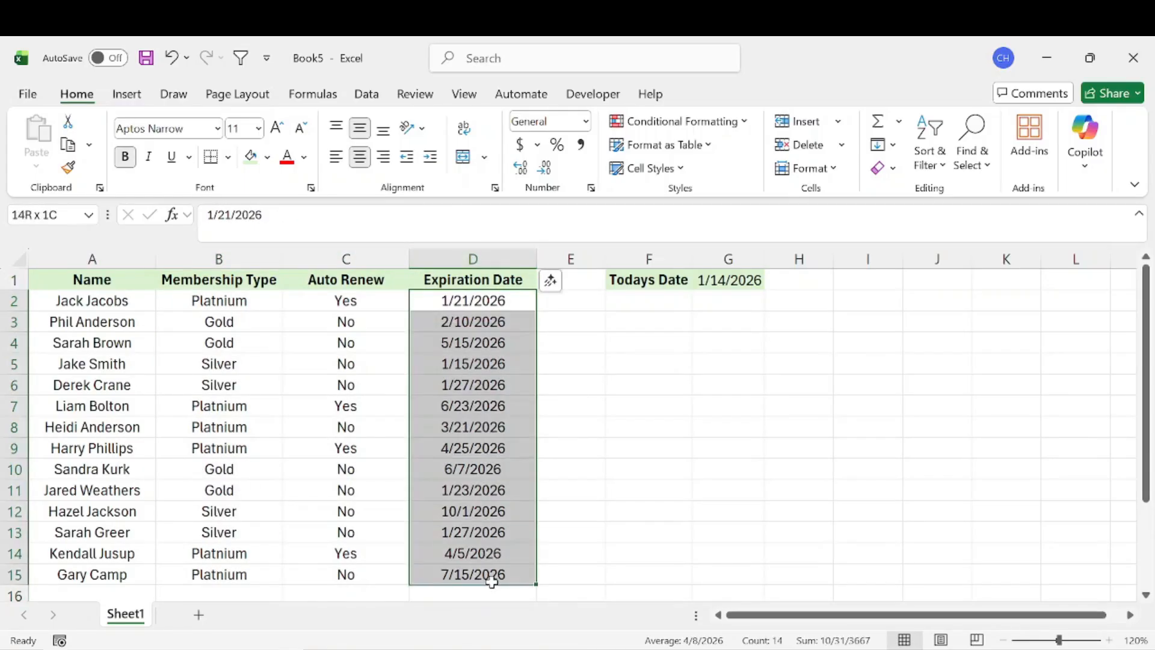
click(644, 426)
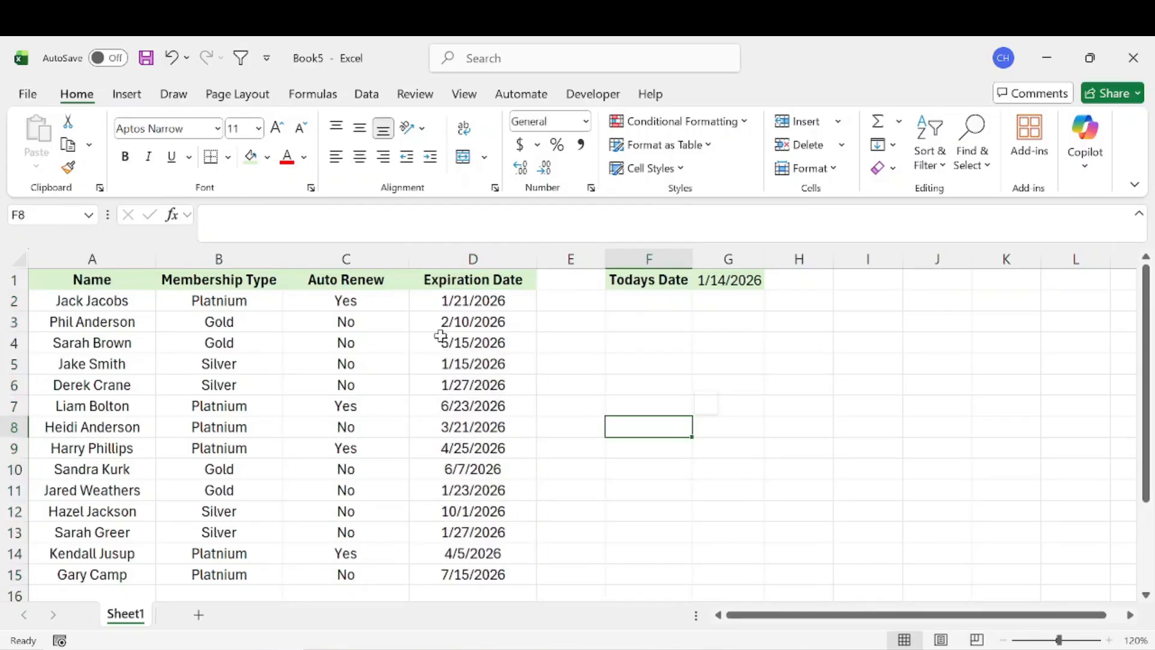
drag(455, 300, 481, 581)
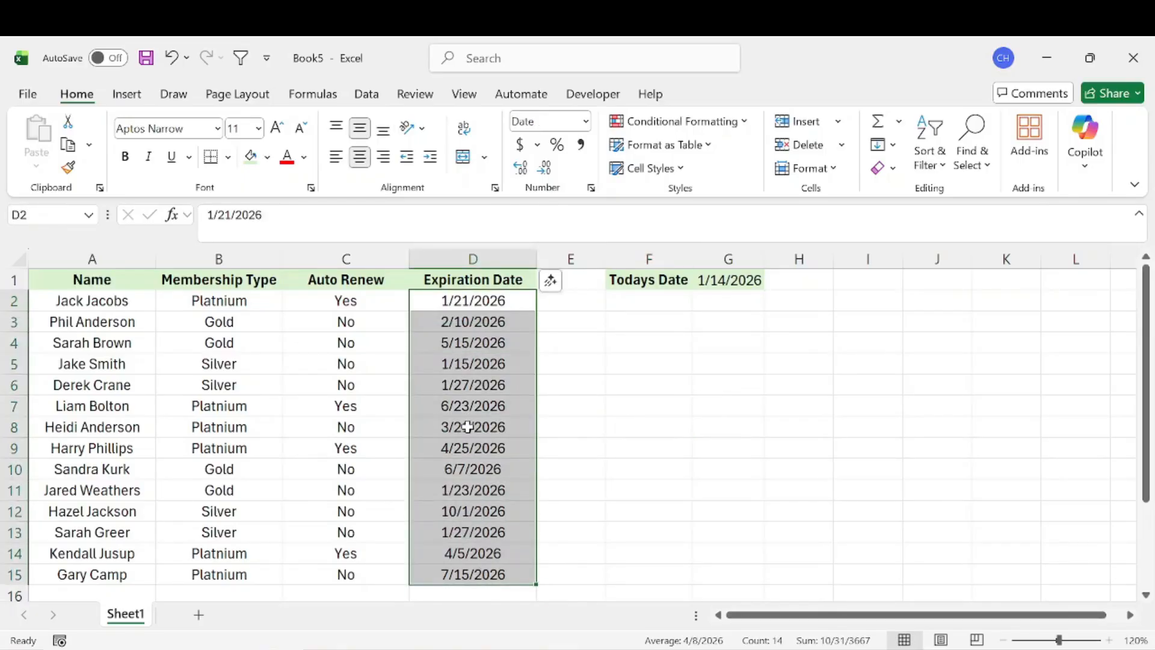
click(478, 346)
drag(473, 301, 473, 575)
click(656, 383)
drag(676, 281, 720, 283)
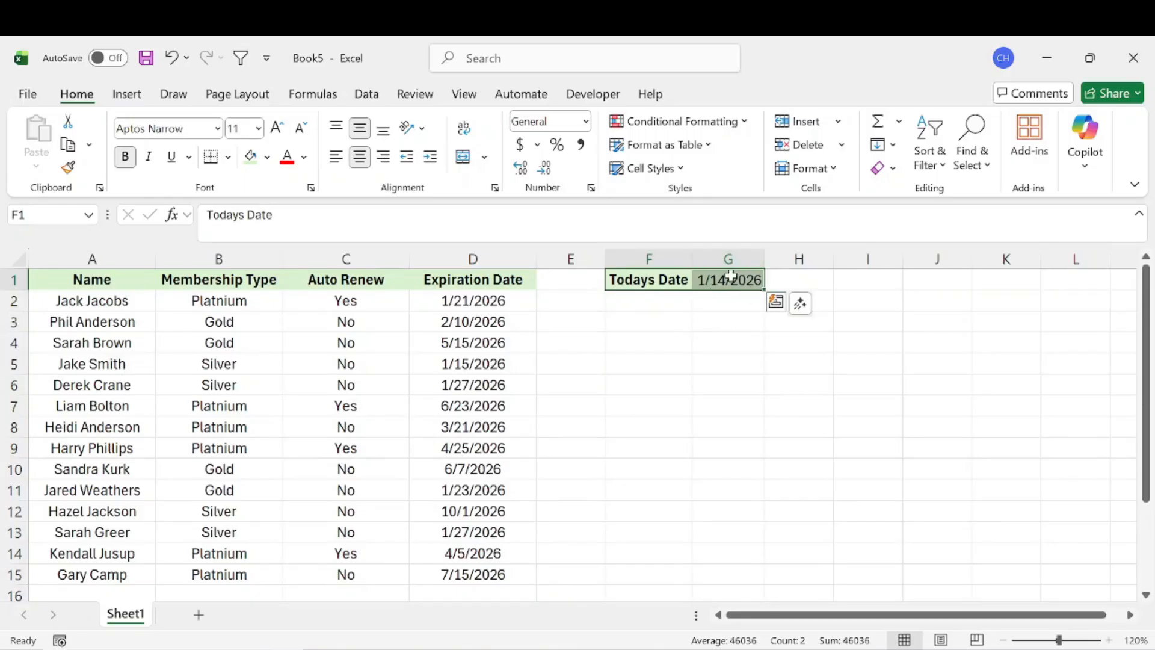
click(639, 280)
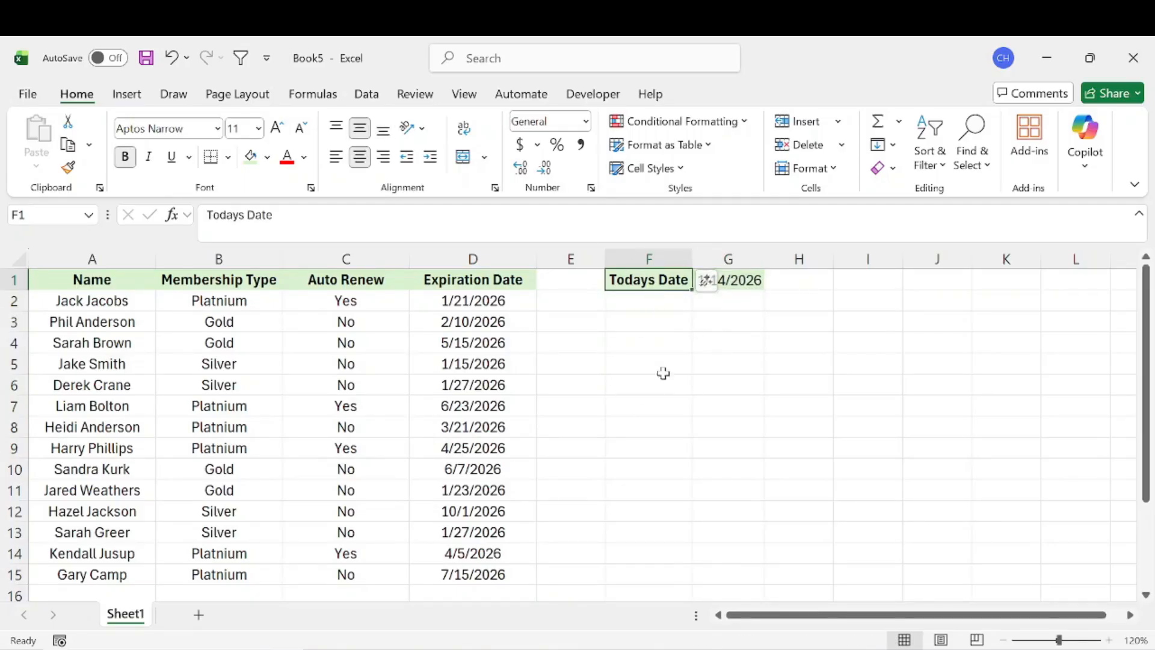
Step: Enter the label "Expires within:" in F3 and widen column F to fit the text
click(635, 322)
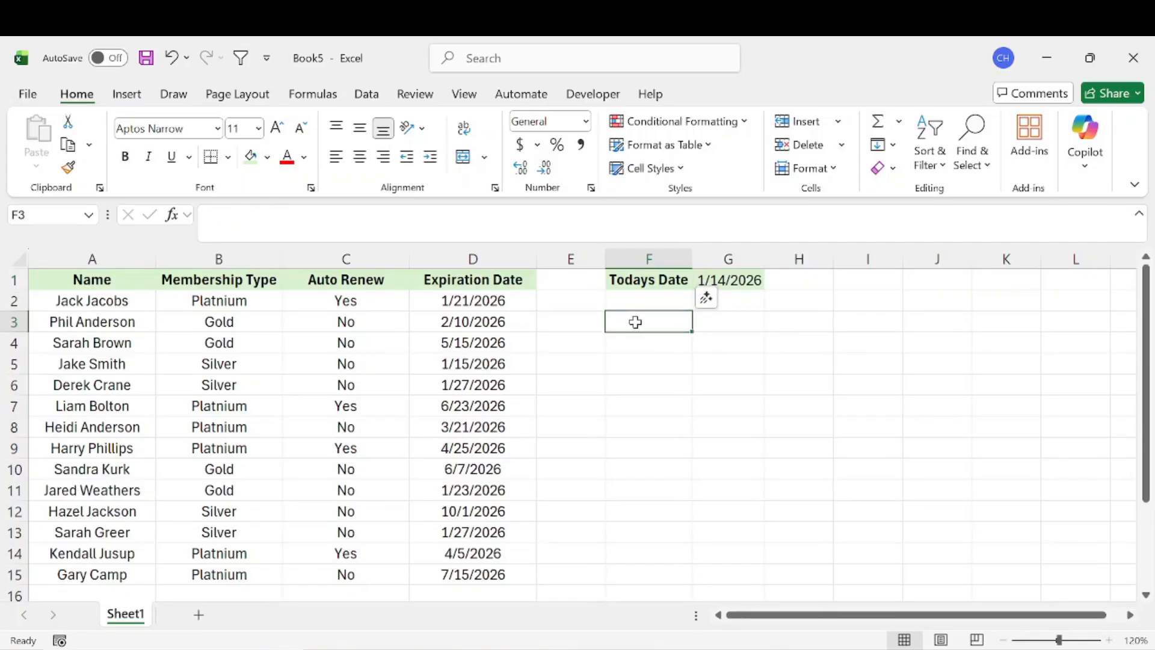
text(Expires )
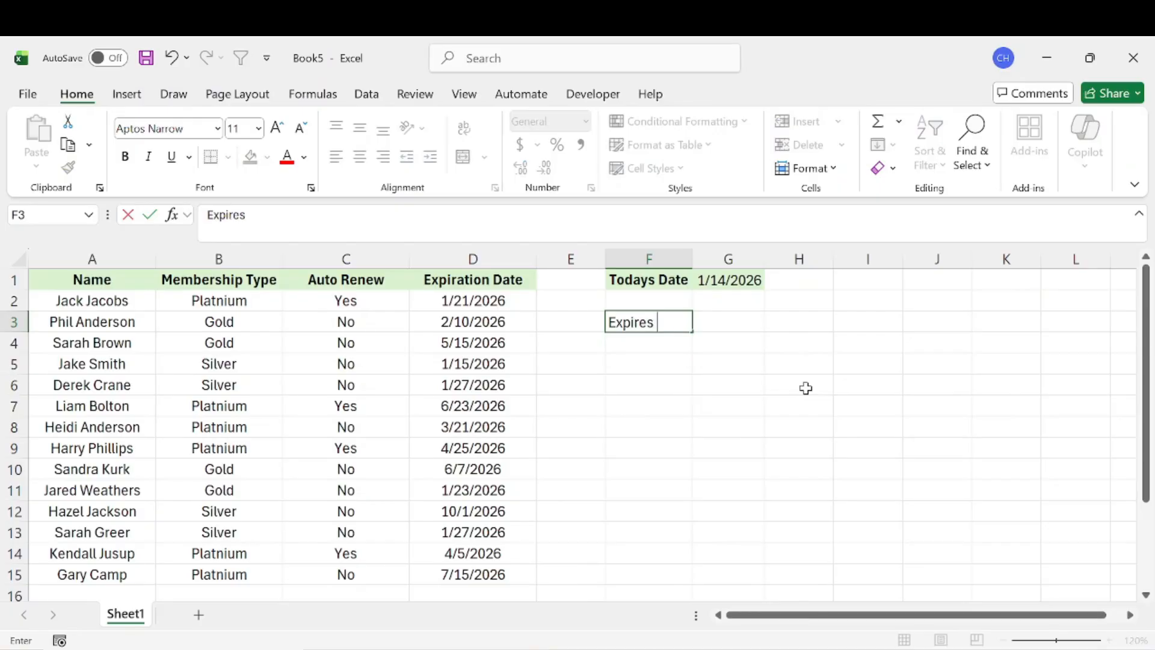
text(within:)
key(Return)
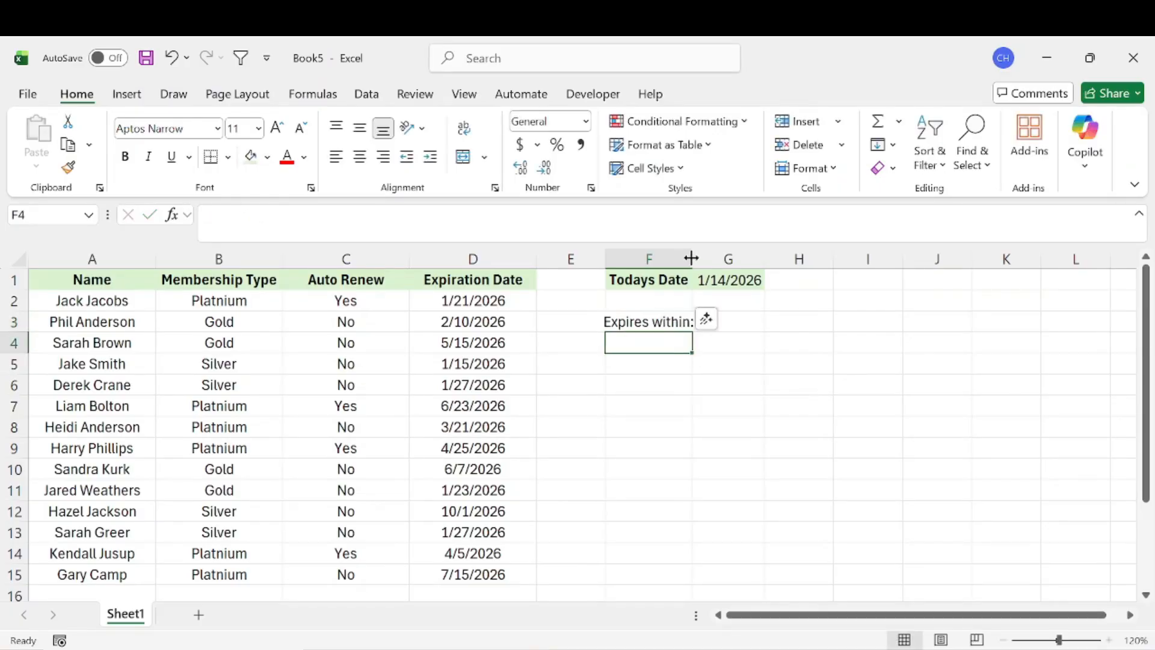
double_click(692, 256)
click(784, 358)
Step: Enter 7 in G3 beside the "Expires within:" label and centre both F3 and G3 horizontally
click(760, 320)
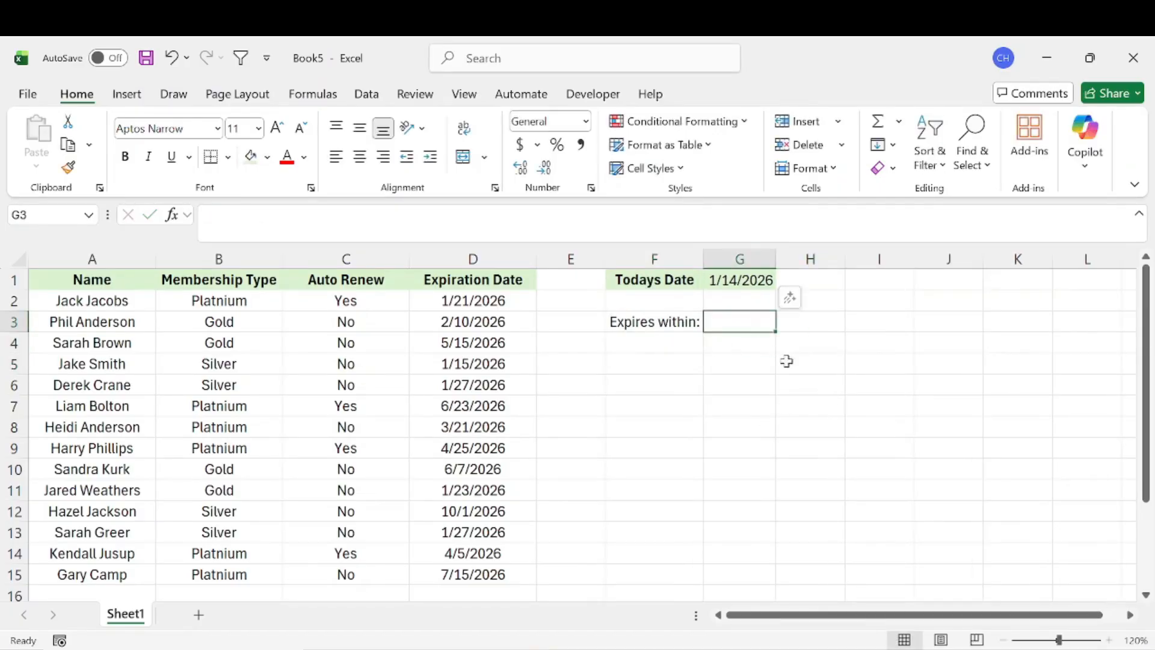
drag(473, 299, 483, 572)
click(729, 324)
text(7)
key(Return)
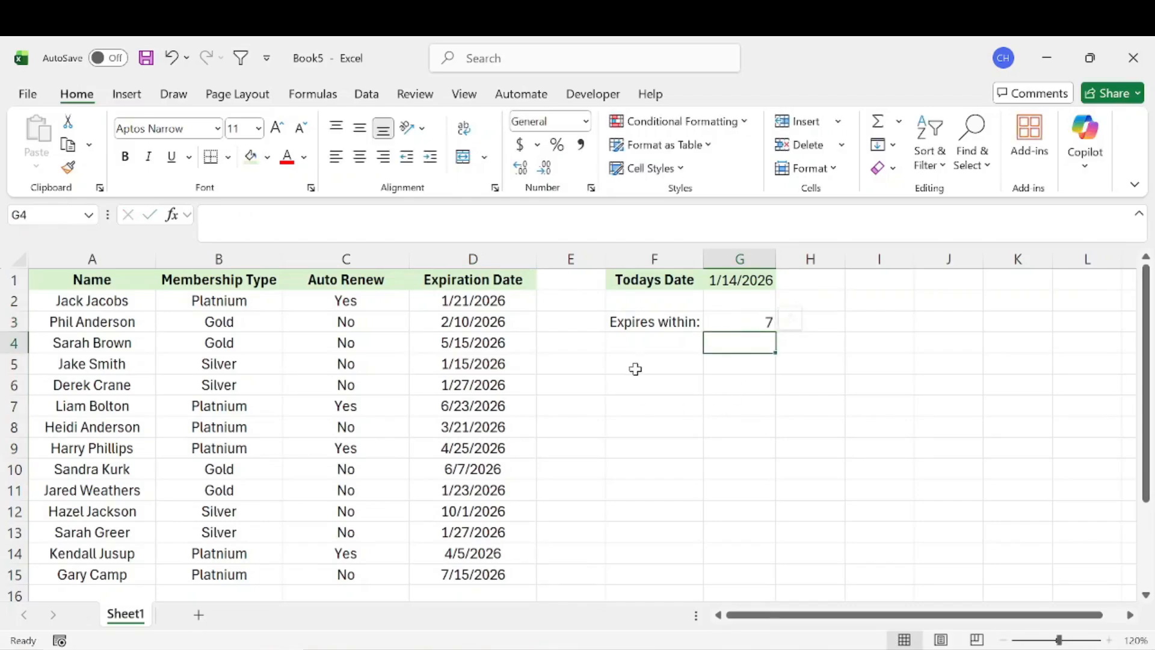
drag(676, 321, 746, 322)
click(362, 159)
click(740, 447)
Step: Try 30 and 60 as the "Expires within:" value in G3, and set it back to 7
drag(502, 299, 485, 564)
click(740, 322)
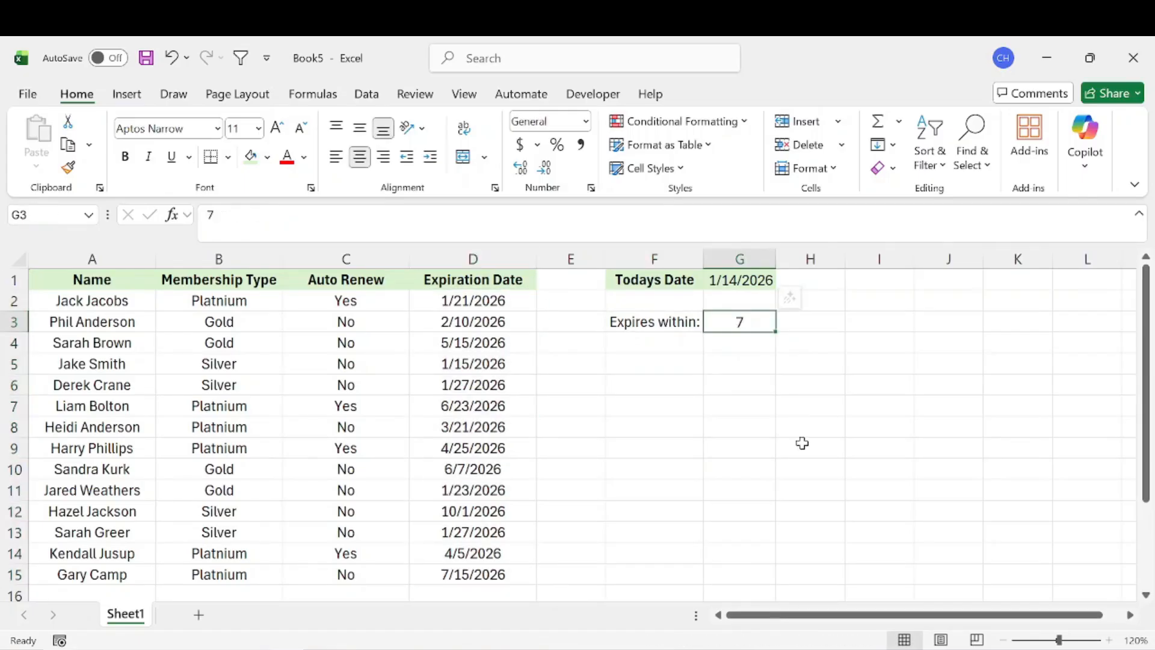
text(30)
key(Return)
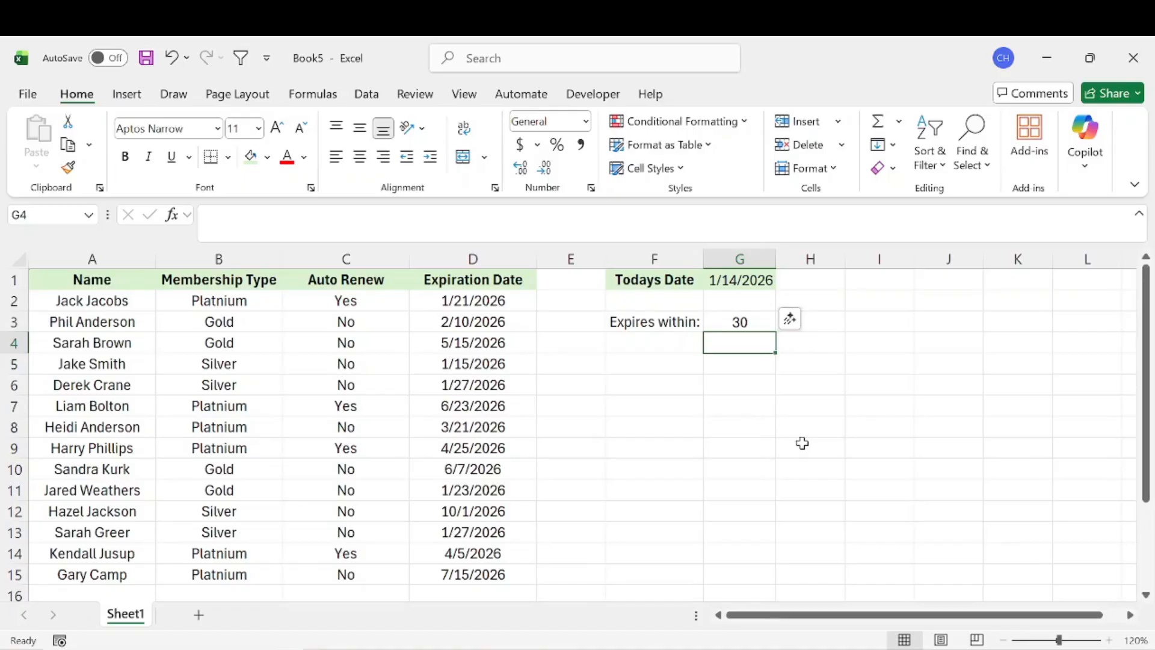
key(Up)
text(60)
key(Return)
drag(482, 301, 490, 572)
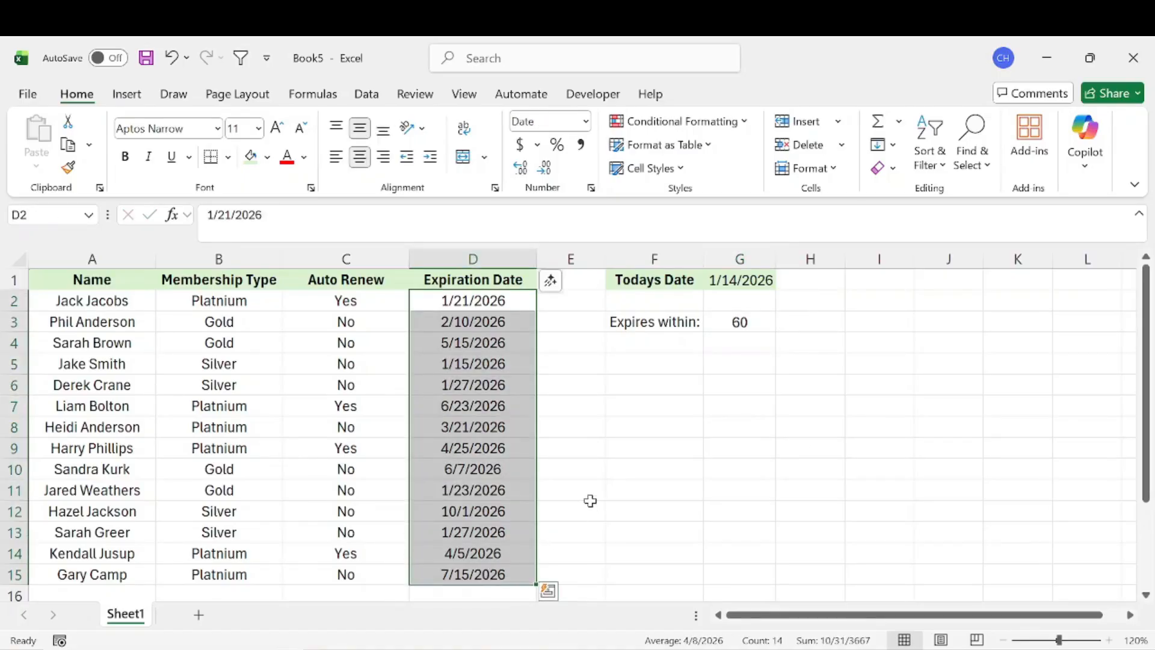
click(730, 322)
text(7)
key(Return)
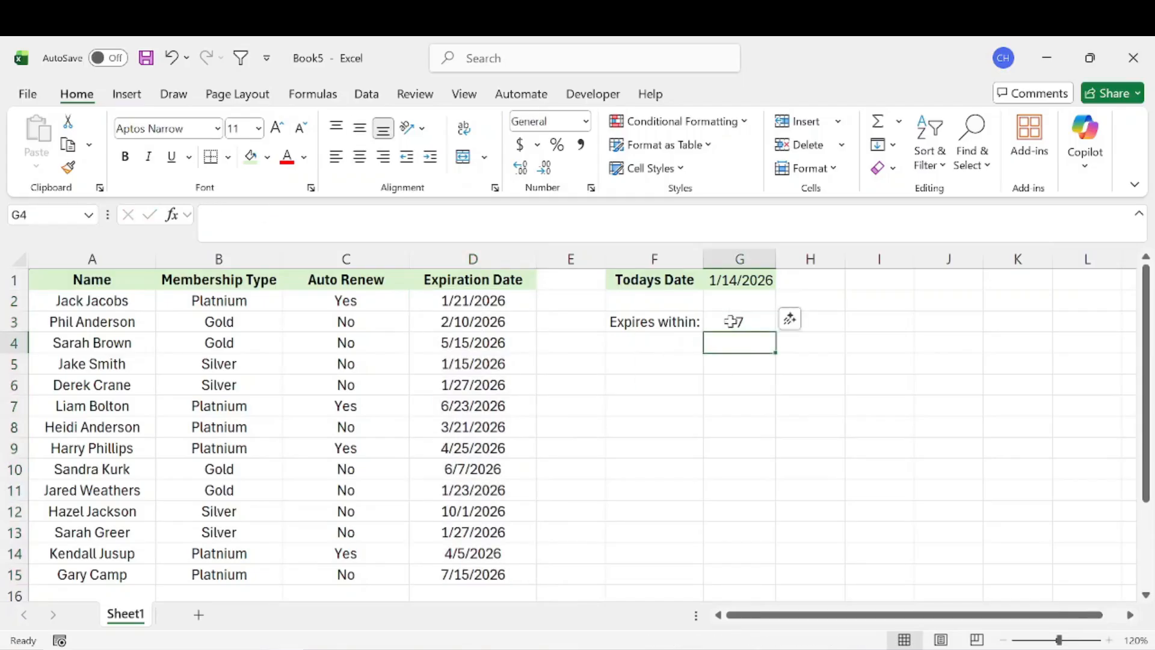
Step: Start a new conditional formatting rule for the expiration dates in D2:D15 that uses a formula to determine which cells to format
click(481, 423)
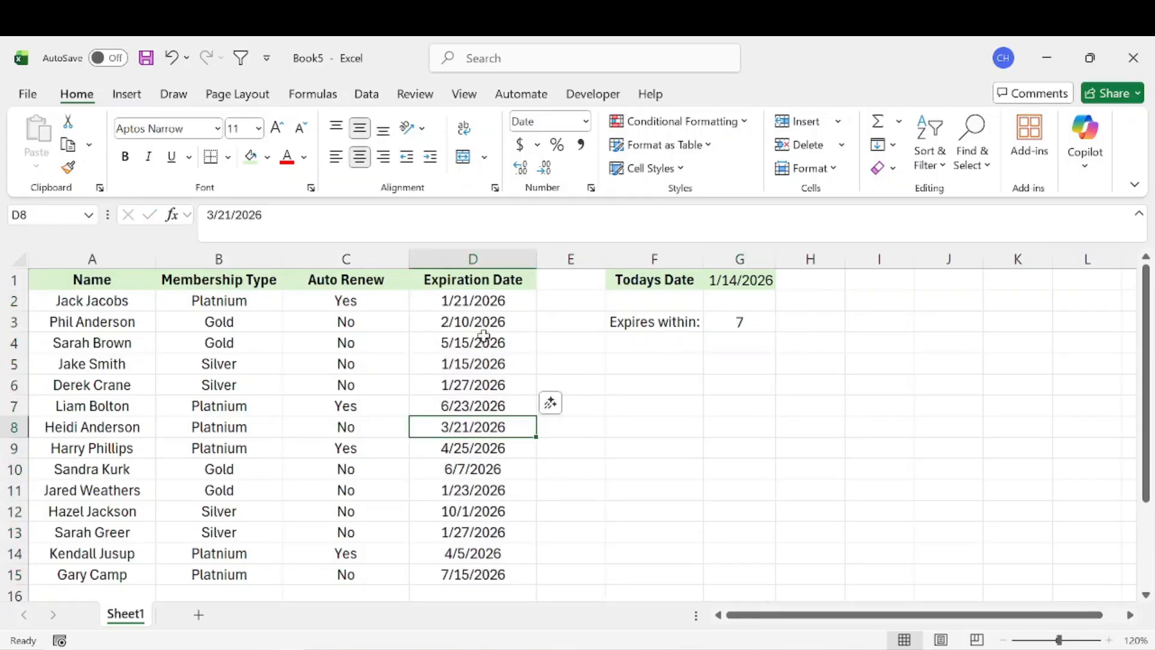
drag(482, 301, 497, 572)
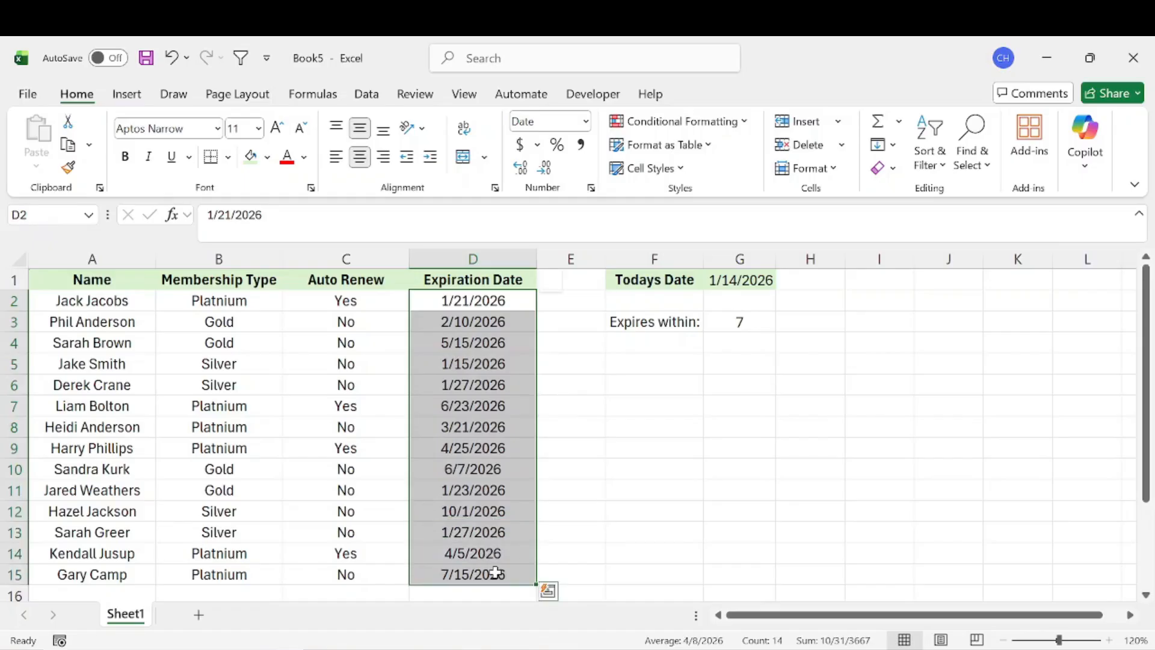
click(487, 254)
drag(485, 303, 481, 563)
click(712, 120)
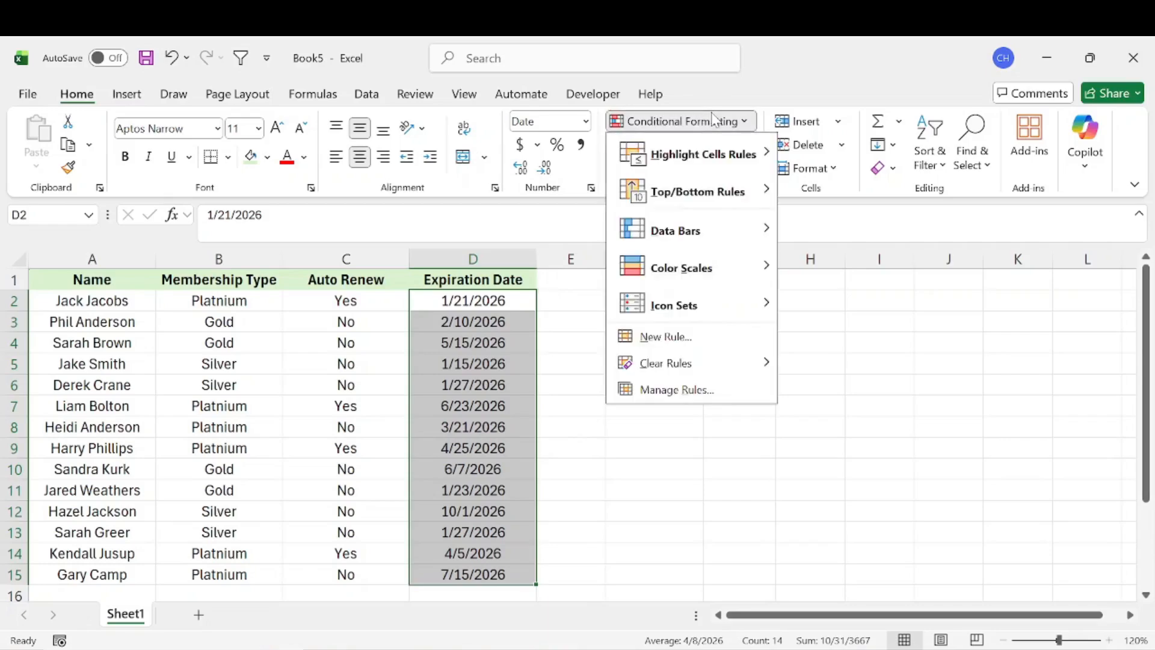
click(689, 337)
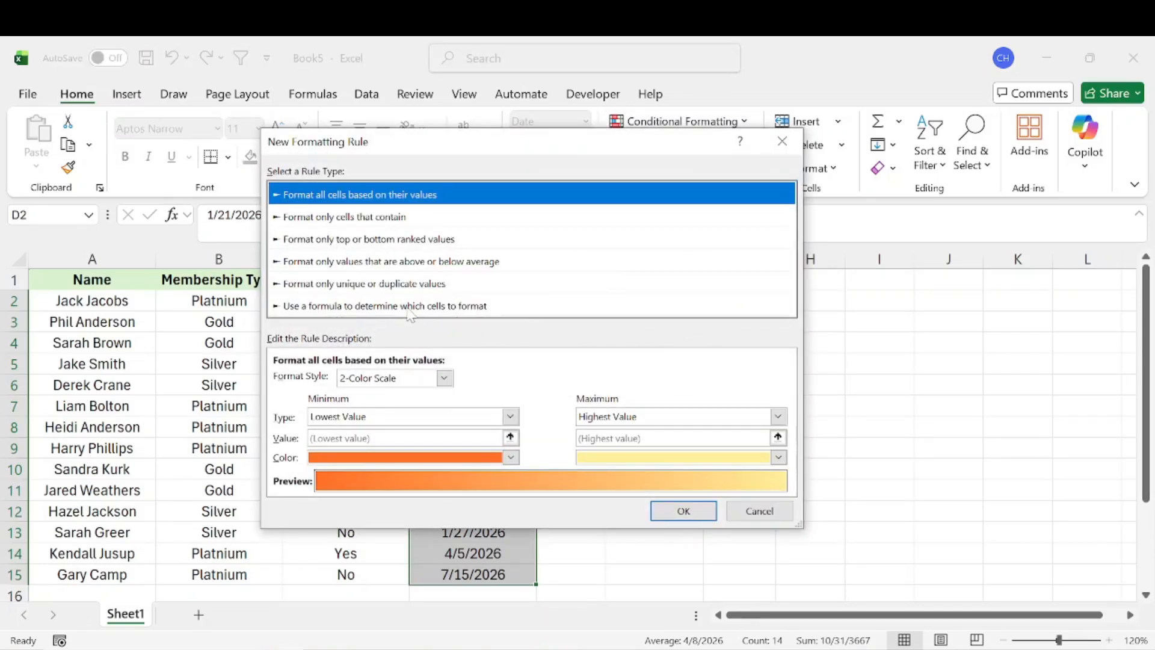
click(409, 308)
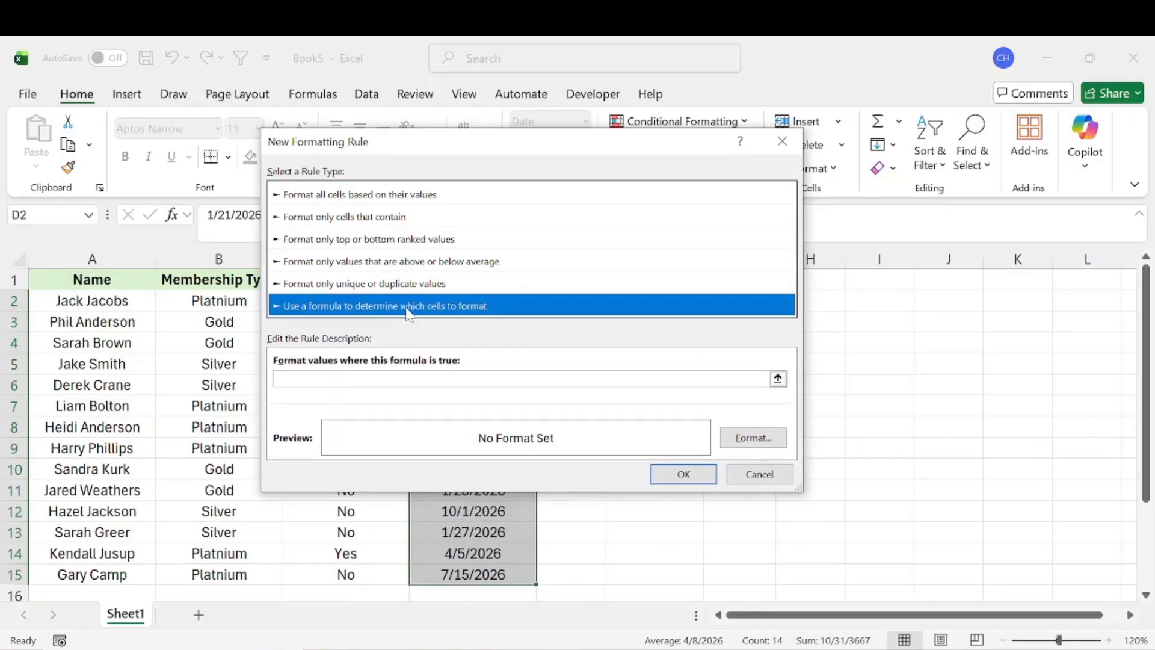
Step: Enter =D2<=Today()+$G$3 as the rule's formula, with G3 as an absolute reference
click(385, 379)
drag(411, 155, 917, 179)
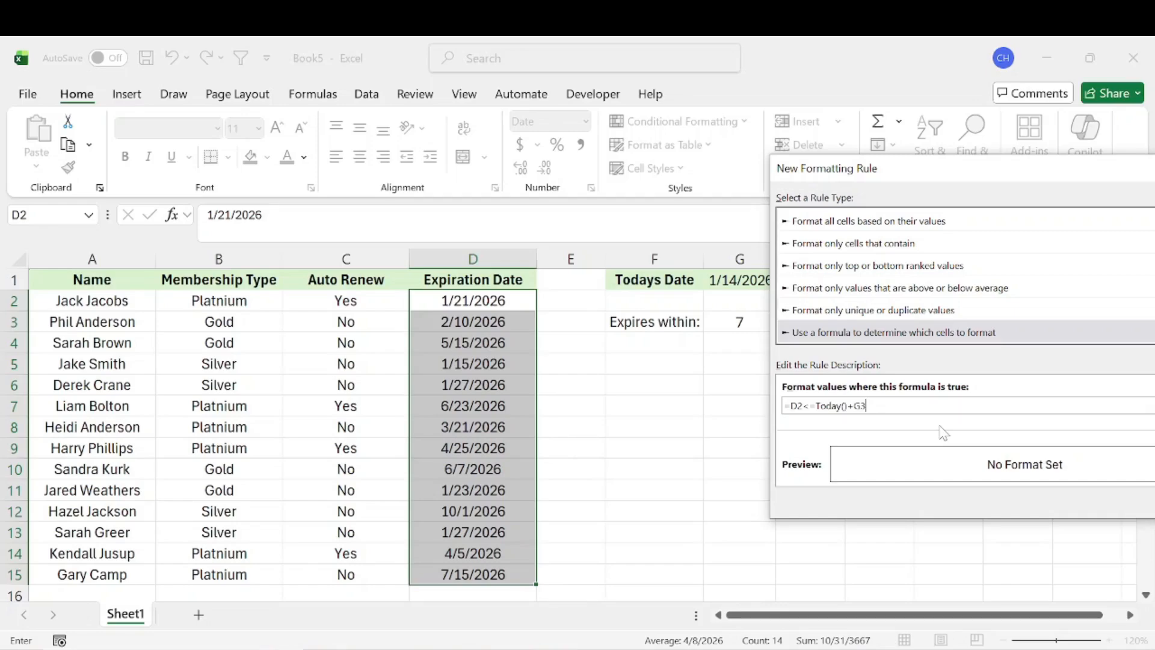
key(F4)
drag(926, 174, 604, 146)
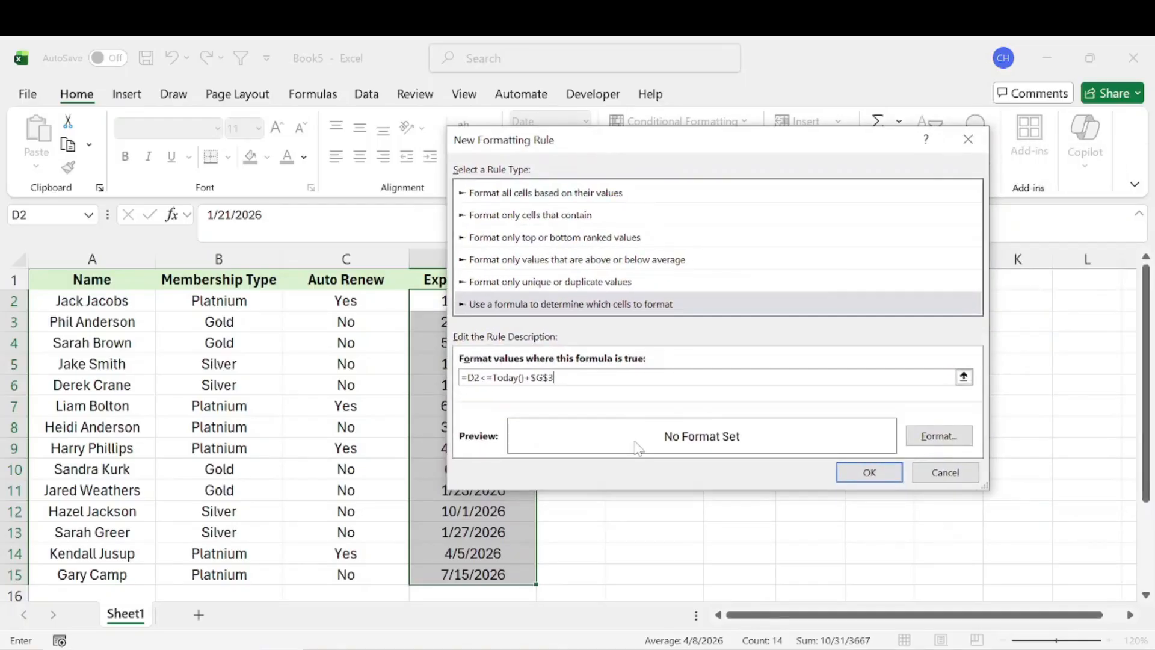
Step: Give the formatting rule a light orange background fill and apply it to the selected dates
click(944, 438)
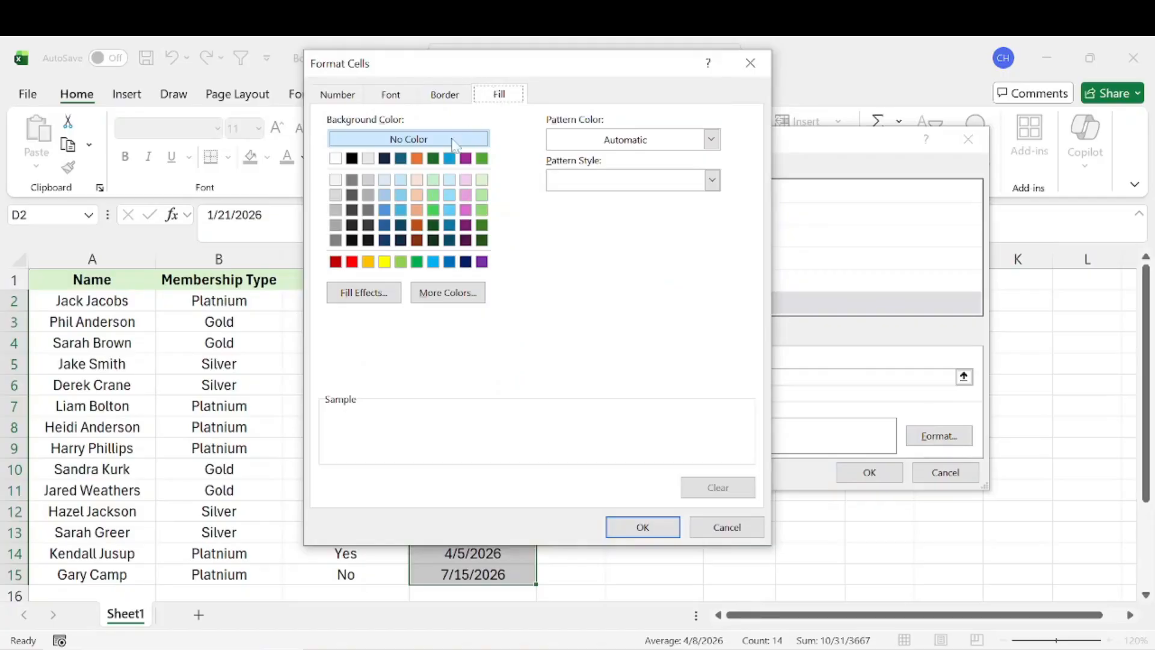
click(417, 180)
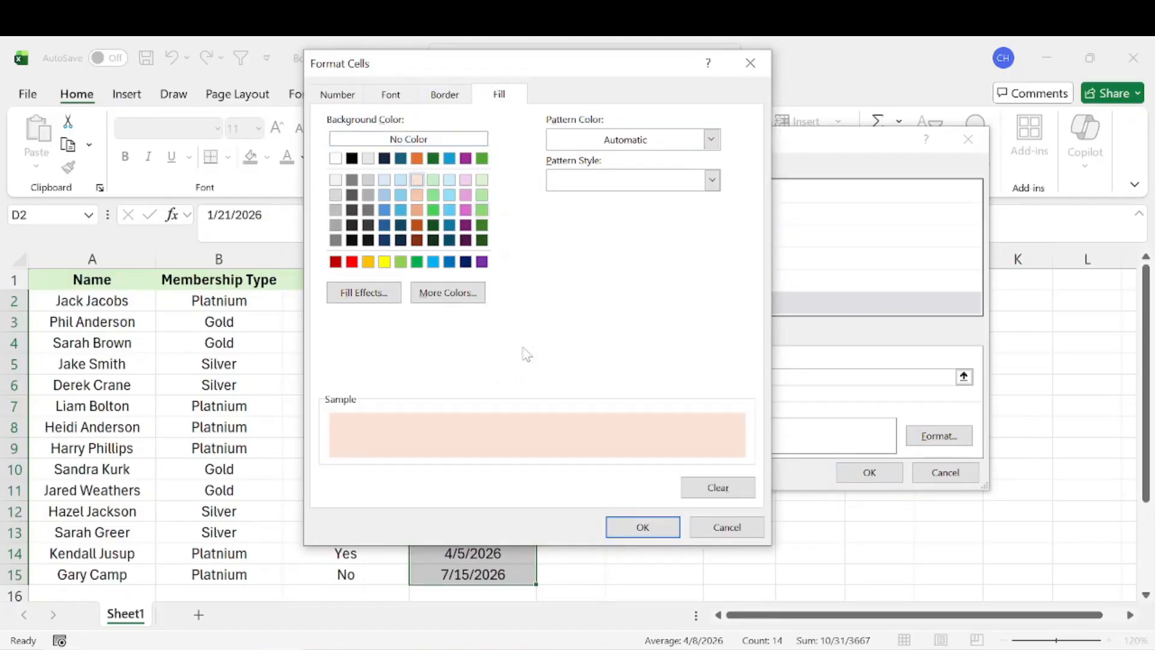
click(645, 529)
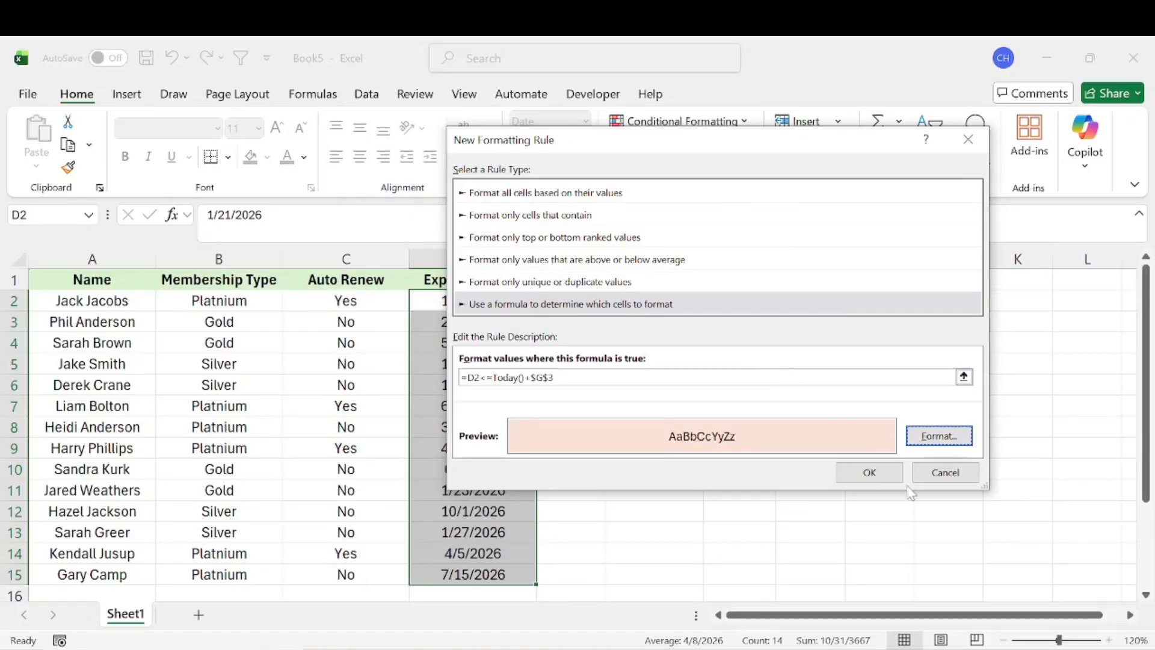
click(877, 476)
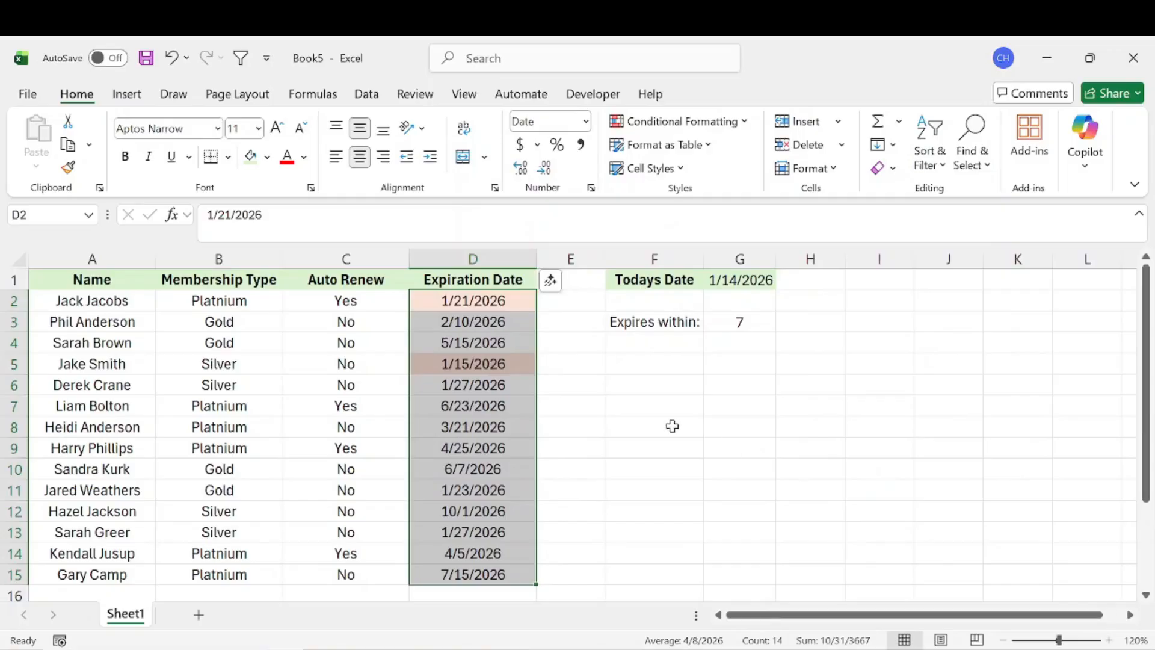
Step: Check the highlighted expiration dates and set the "Expires within:" value in G3 to 30
click(669, 425)
drag(113, 319, 544, 552)
drag(493, 307, 508, 365)
click(704, 382)
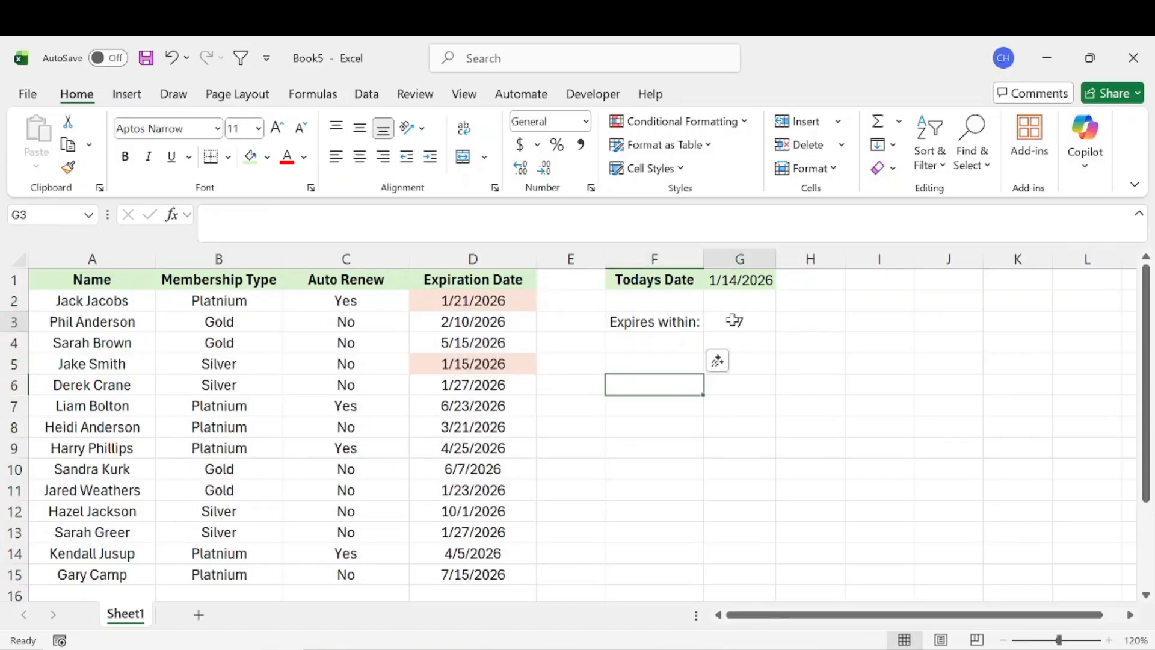
click(735, 319)
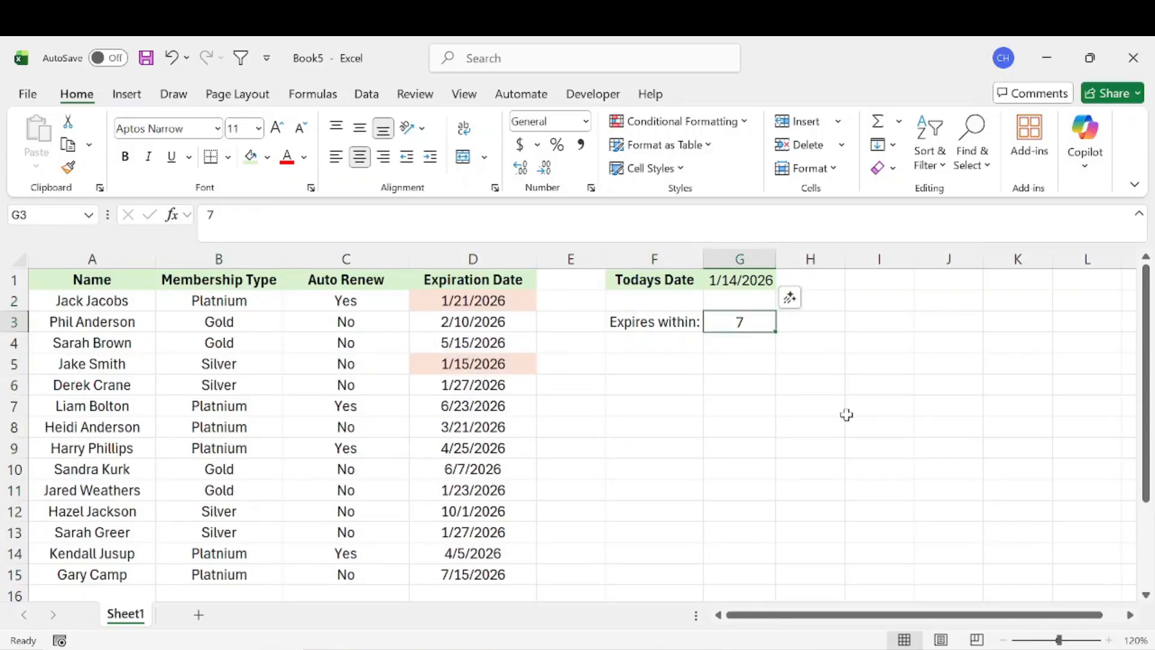
text(30)
key(Return)
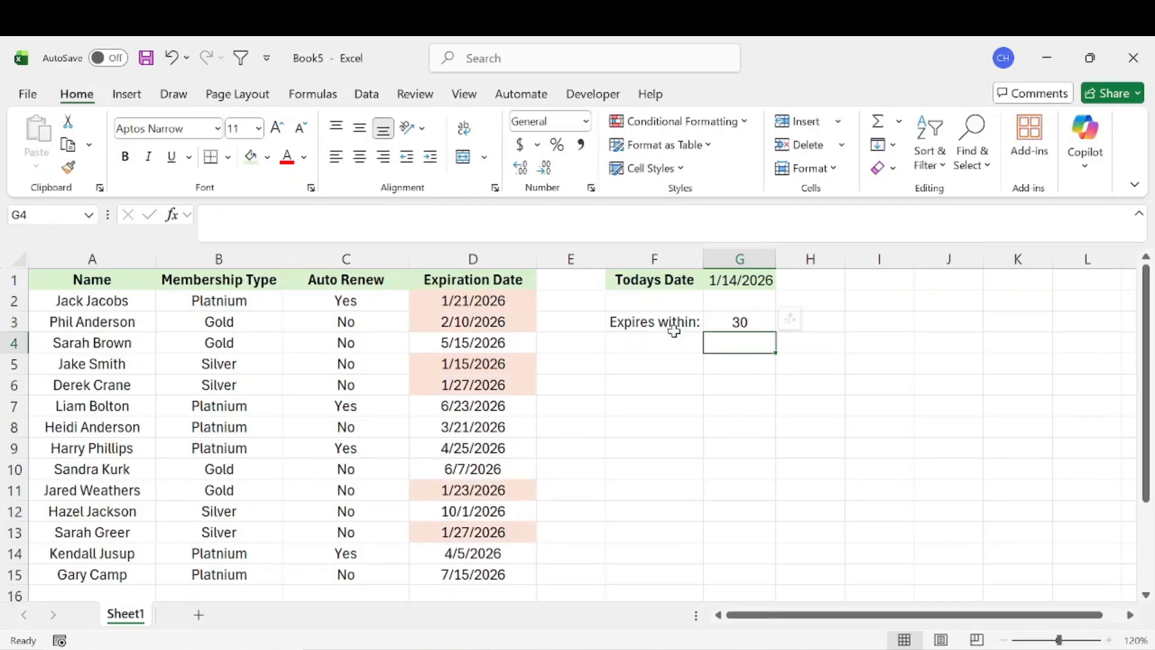
Step: Try 60 and 200 as the "Expires within:" value in G3, and undo both changes
click(746, 328)
text(60)
key(Return)
key(Up)
text(200)
key(Return)
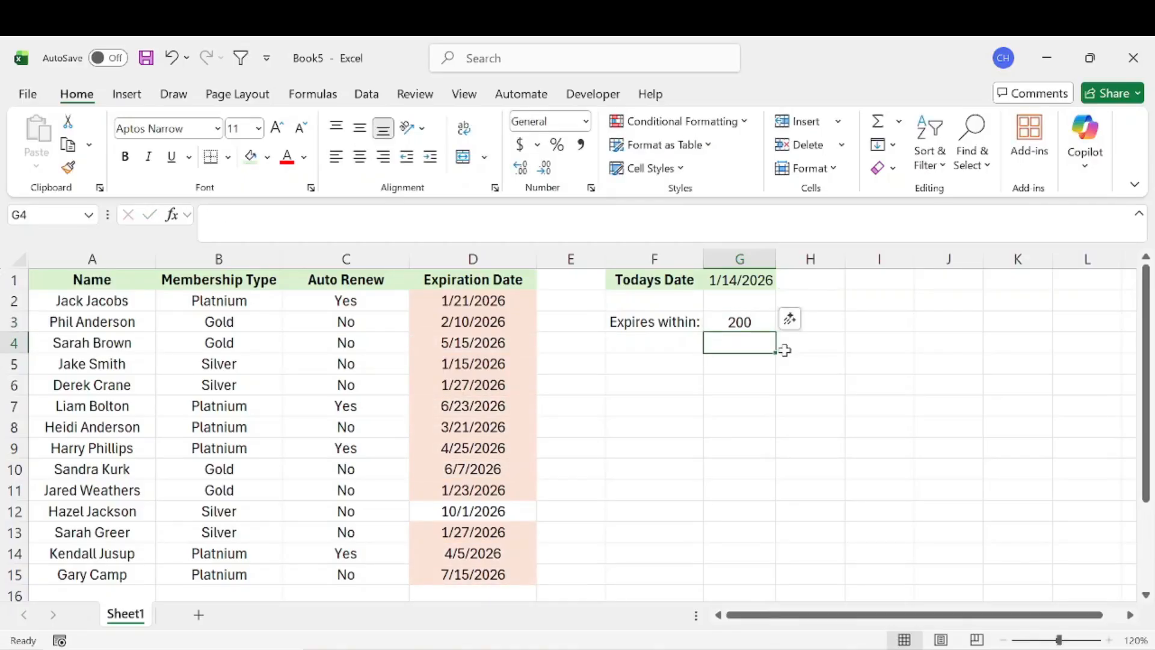
click(495, 508)
key(ctrl+z)
key(ctrl+z)
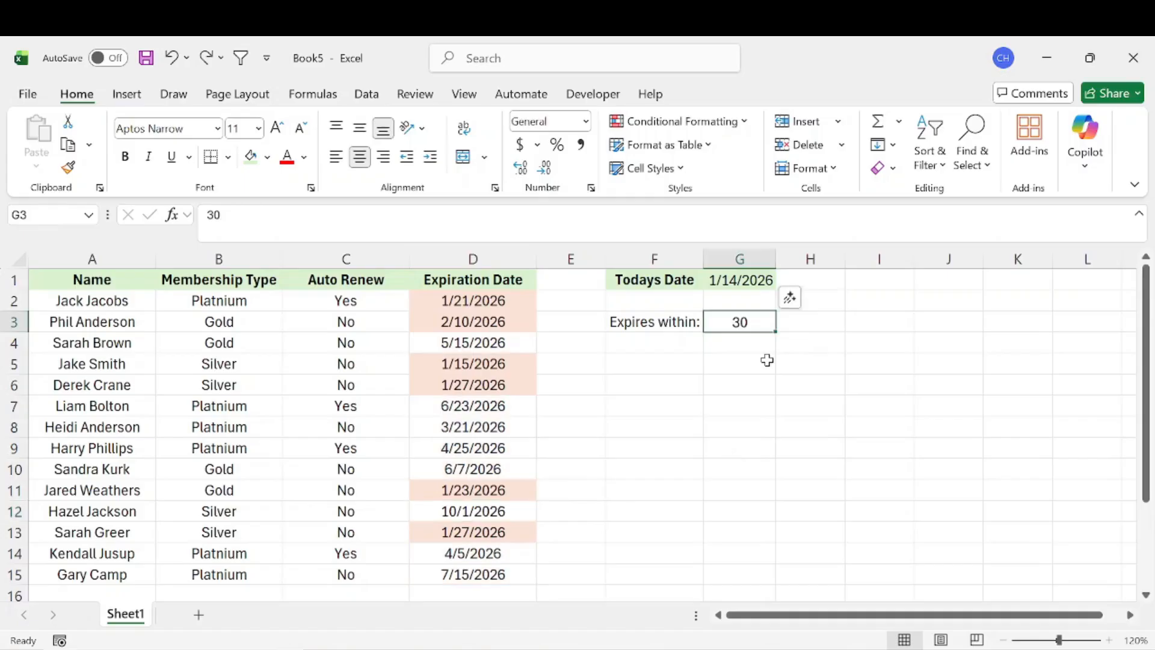